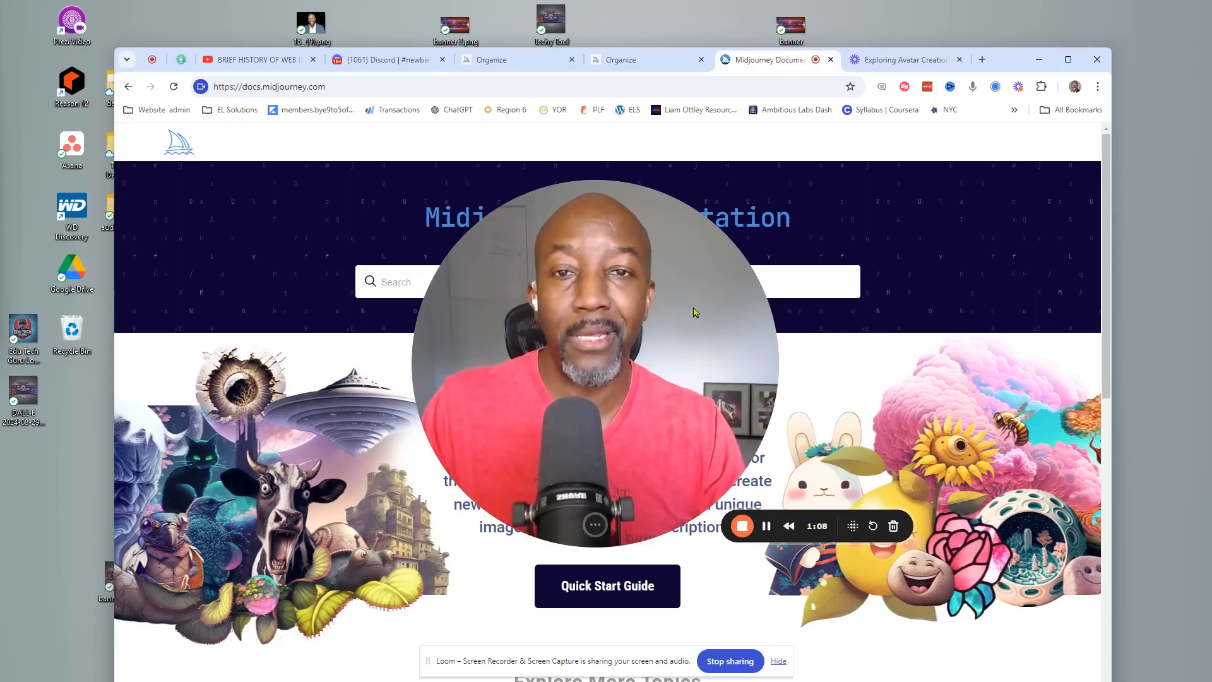
# - Switch to the Midjourney newbies-169 channel on Discord and review the /imagine post with the uploaded portrait photo
pyautogui.click(392, 60)
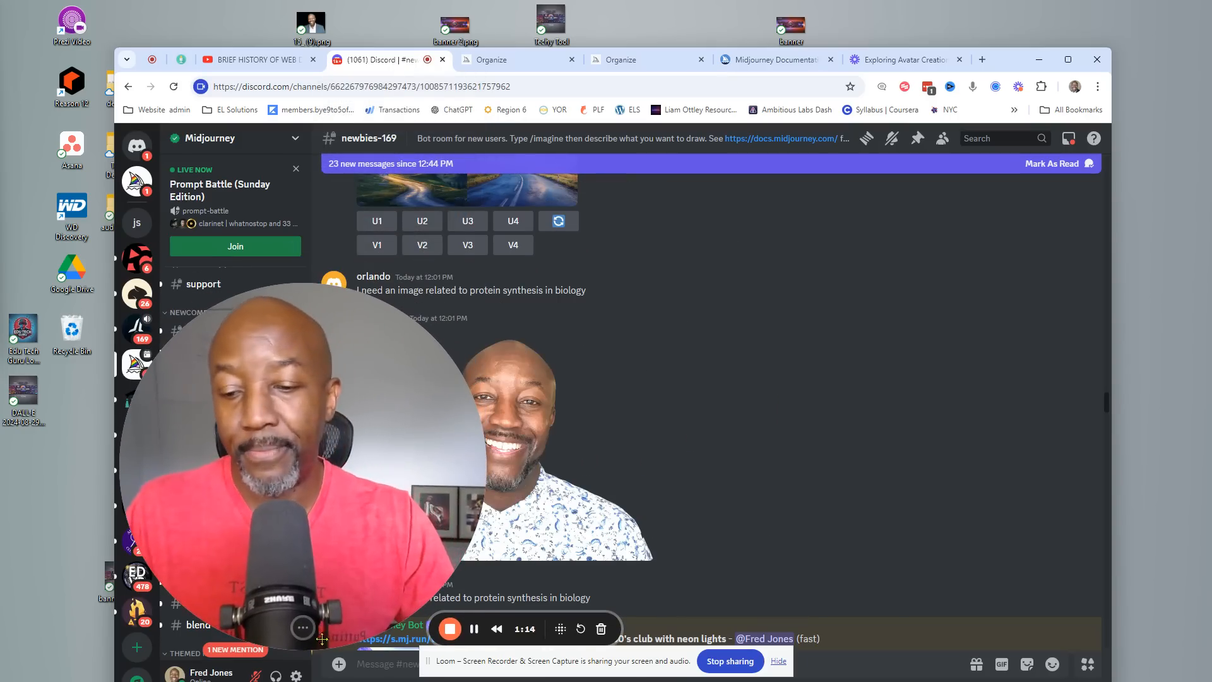
pyautogui.click(288, 628)
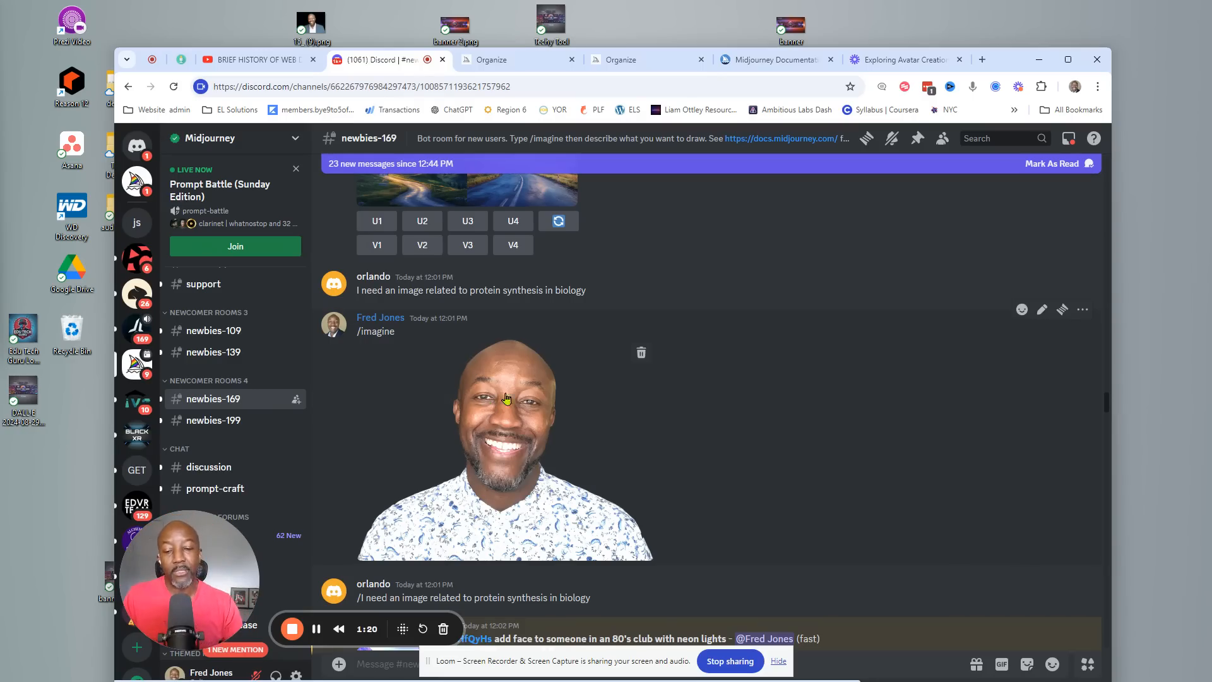
pyautogui.scroll(-2, 553, 353)
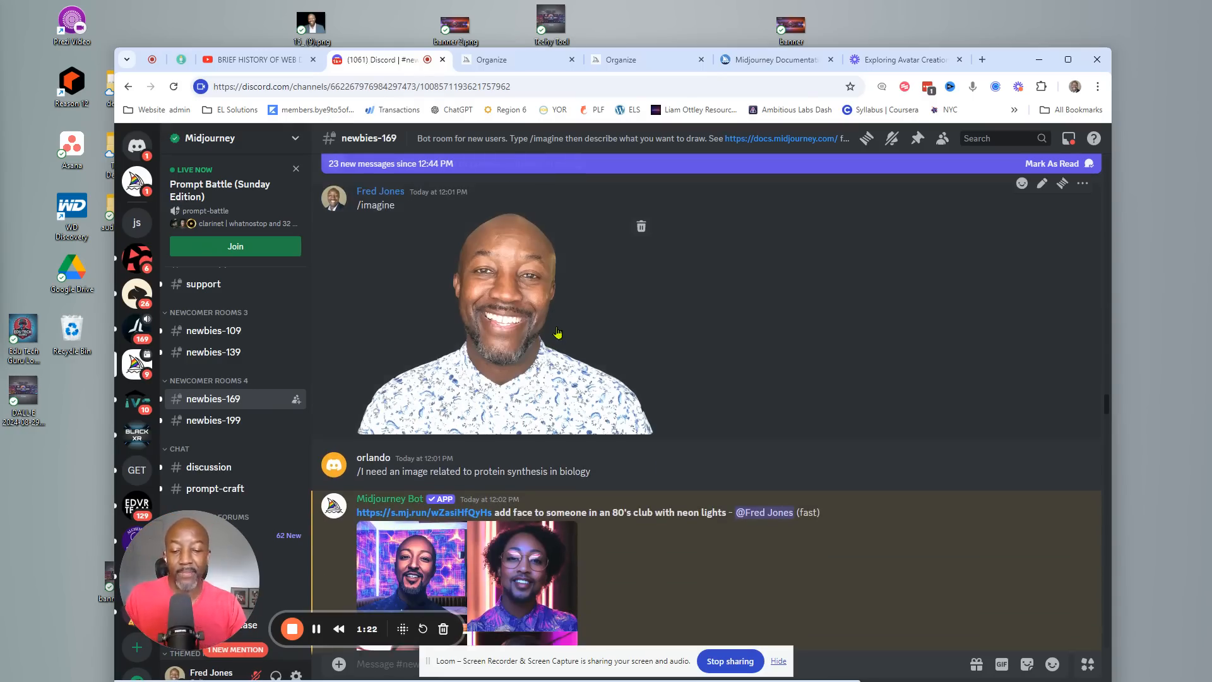
pyautogui.scroll(3, 558, 332)
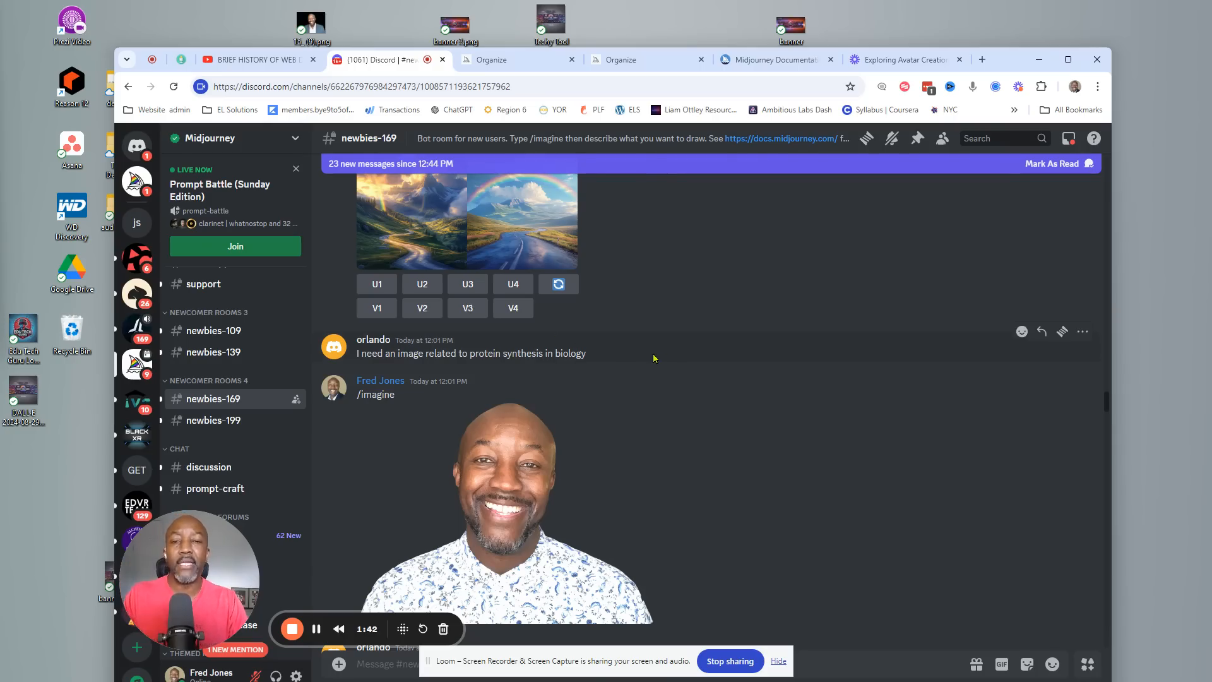
pyautogui.scroll(-1, 654, 358)
pyautogui.scroll(-2, 653, 353)
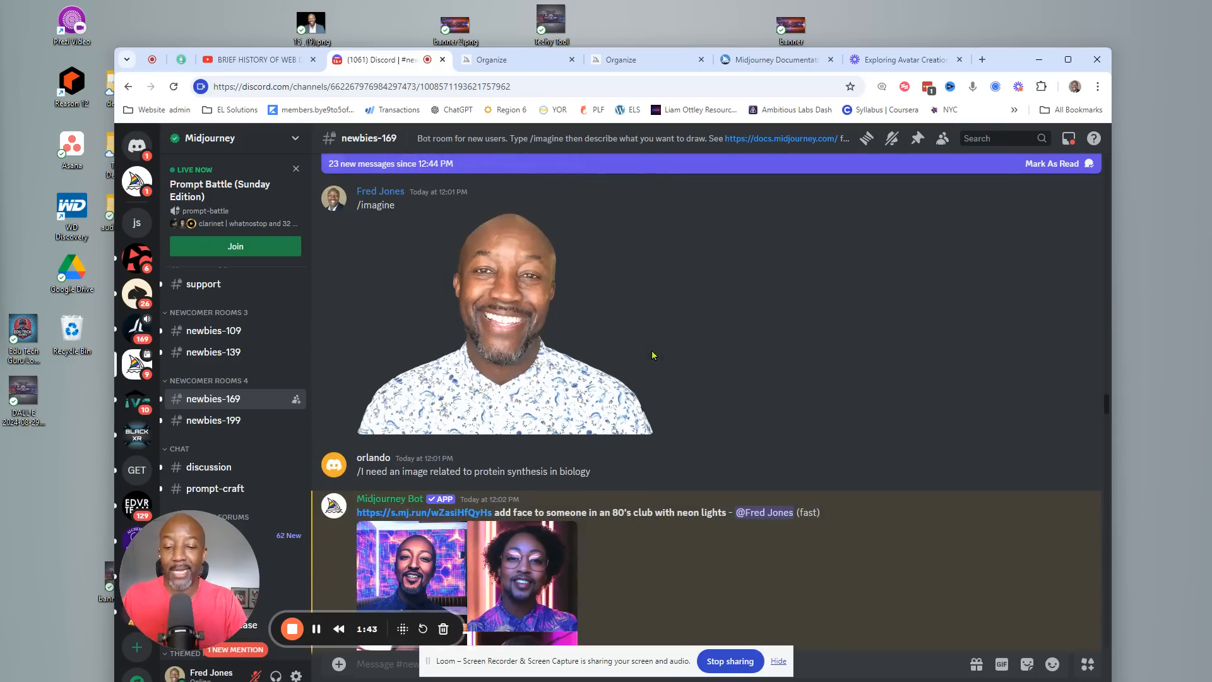
# - Inspect an enlarged view of the image grid for "add face to someone in an 80's club with neon lights", then close it
pyautogui.click(484, 541)
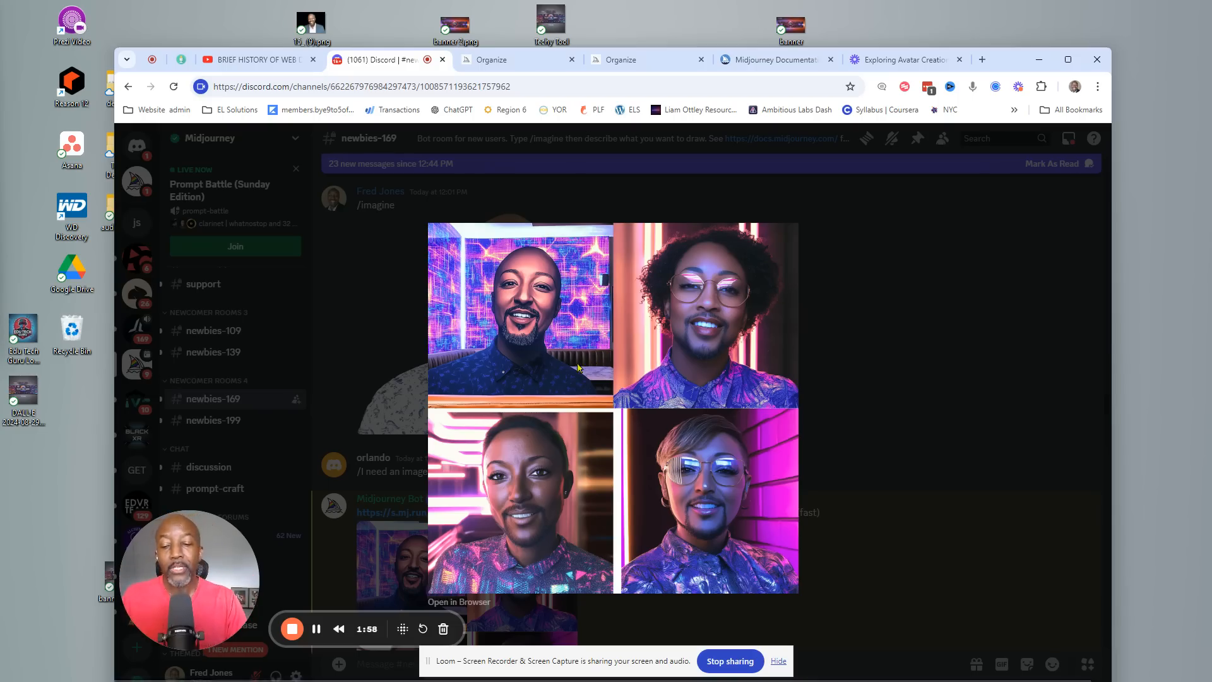
pyautogui.click(955, 251)
pyautogui.scroll(-1, 560, 426)
pyautogui.scroll(-2, 560, 427)
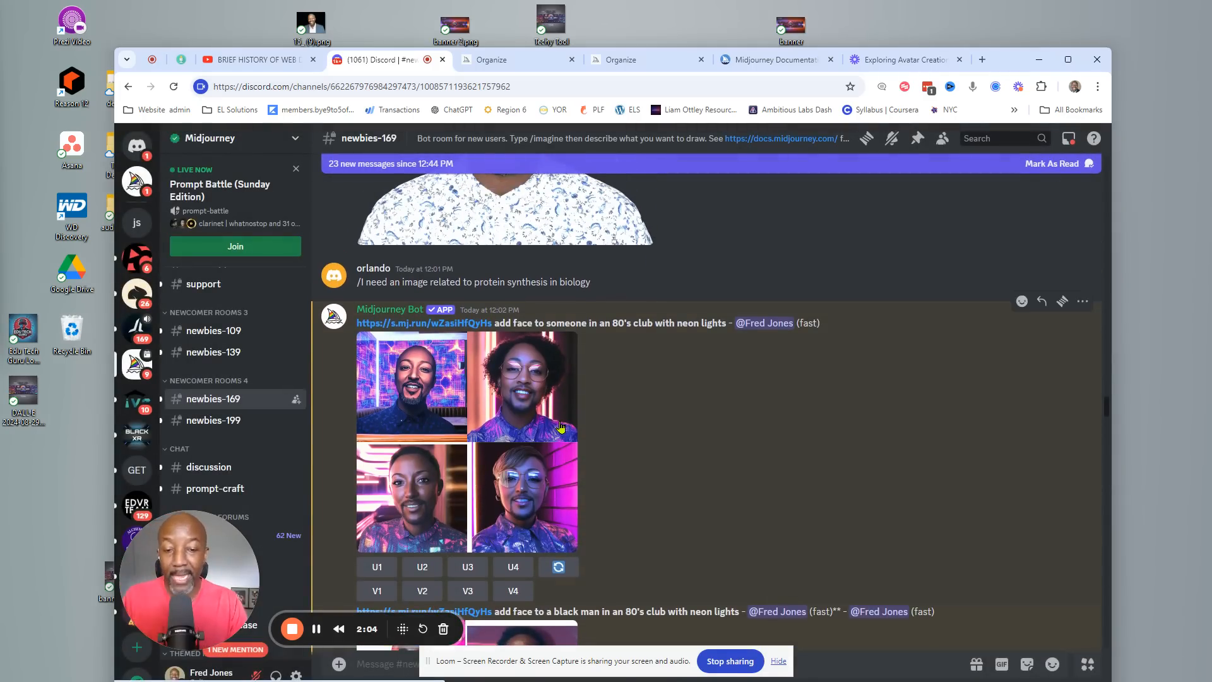
# - Inspect an enlarged view of the grid for "add face to a black man in an 80's club with neon lights" and close it
pyautogui.scroll(-4, 560, 428)
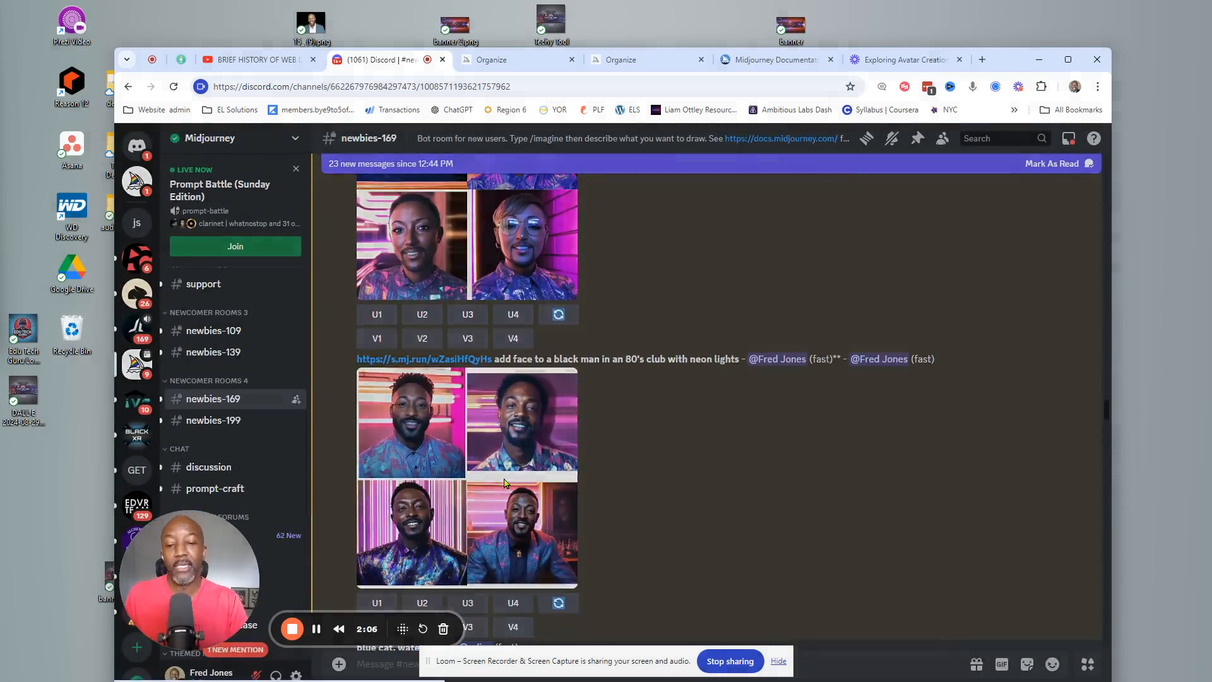
pyautogui.click(513, 544)
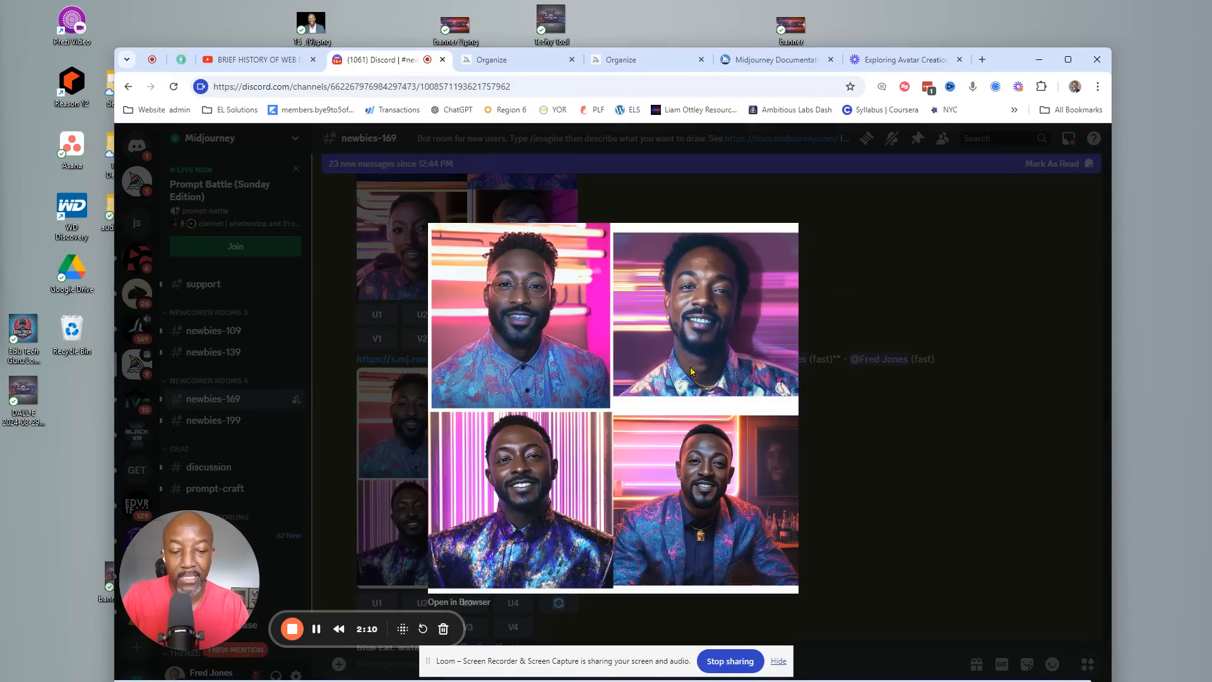
pyautogui.click(833, 458)
pyautogui.scroll(-1, 756, 435)
pyautogui.scroll(-5, 755, 433)
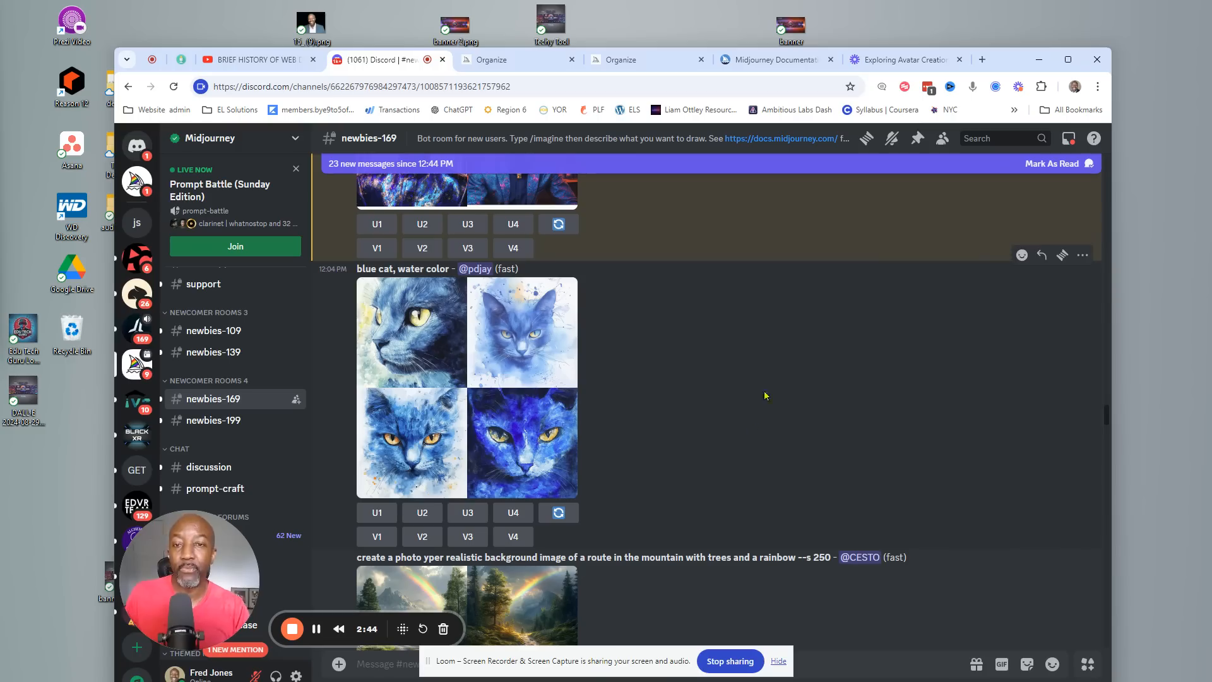
# - Switch to the Midjourney Organize pages and place the enlarged reference photo in its own window beside the archive window
pyautogui.click(497, 63)
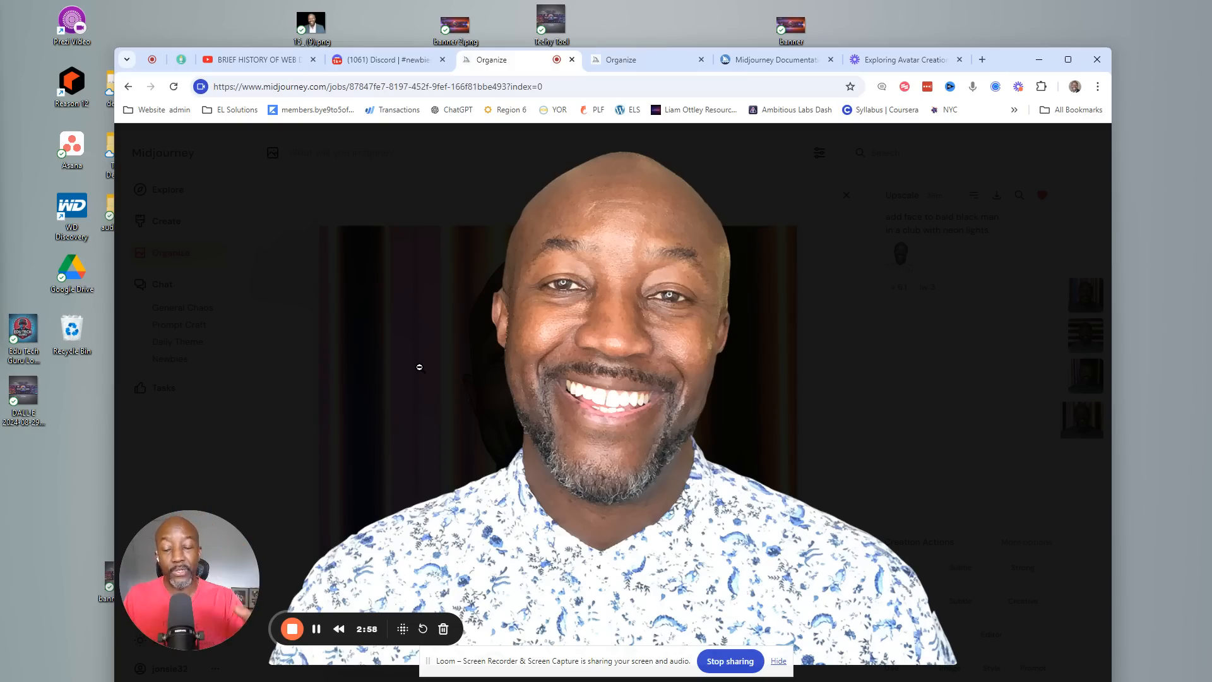
pyautogui.click(625, 60)
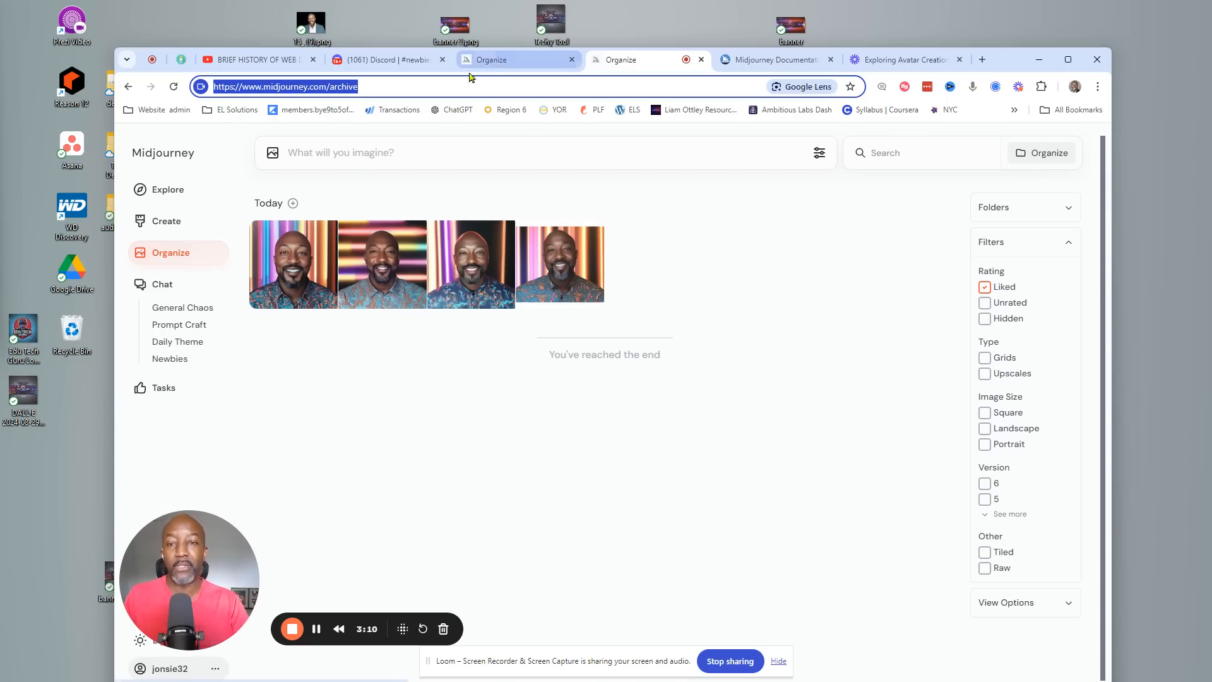
pyautogui.click(494, 63)
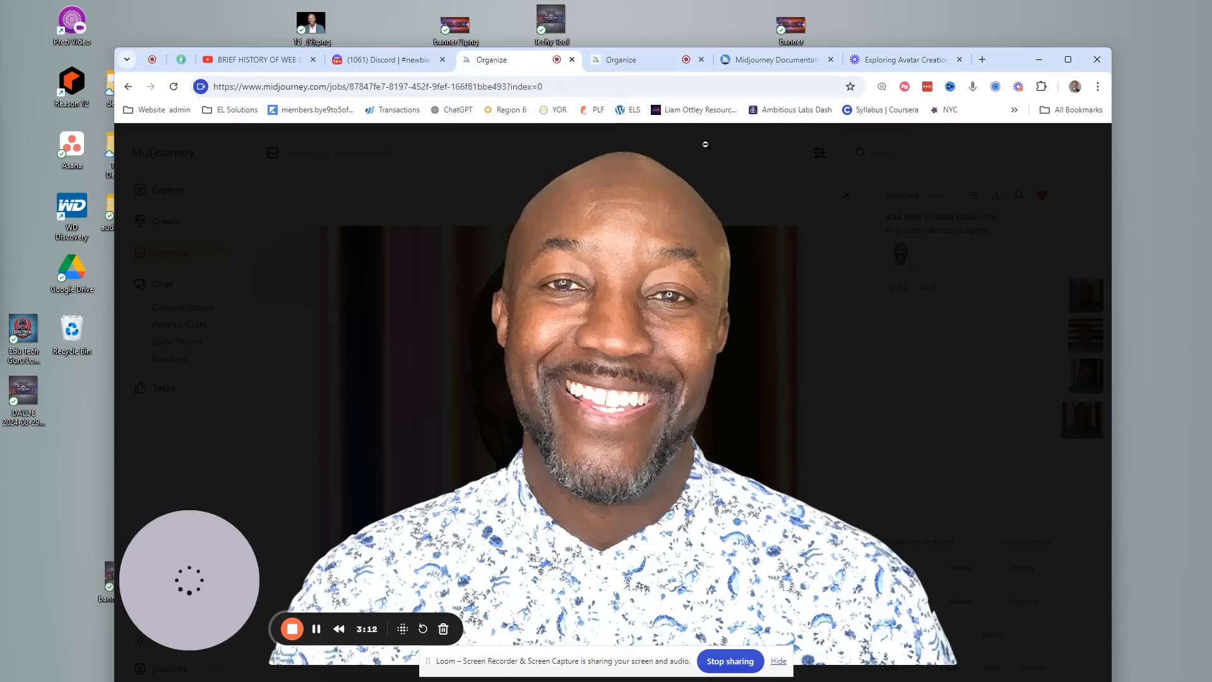
pyautogui.moveTo(530, 72); pyautogui.dragTo(95, 166)
pyautogui.moveTo(991, 278); pyautogui.dragTo(591, 309)
pyautogui.moveTo(435, 143); pyautogui.dragTo(452, 54)
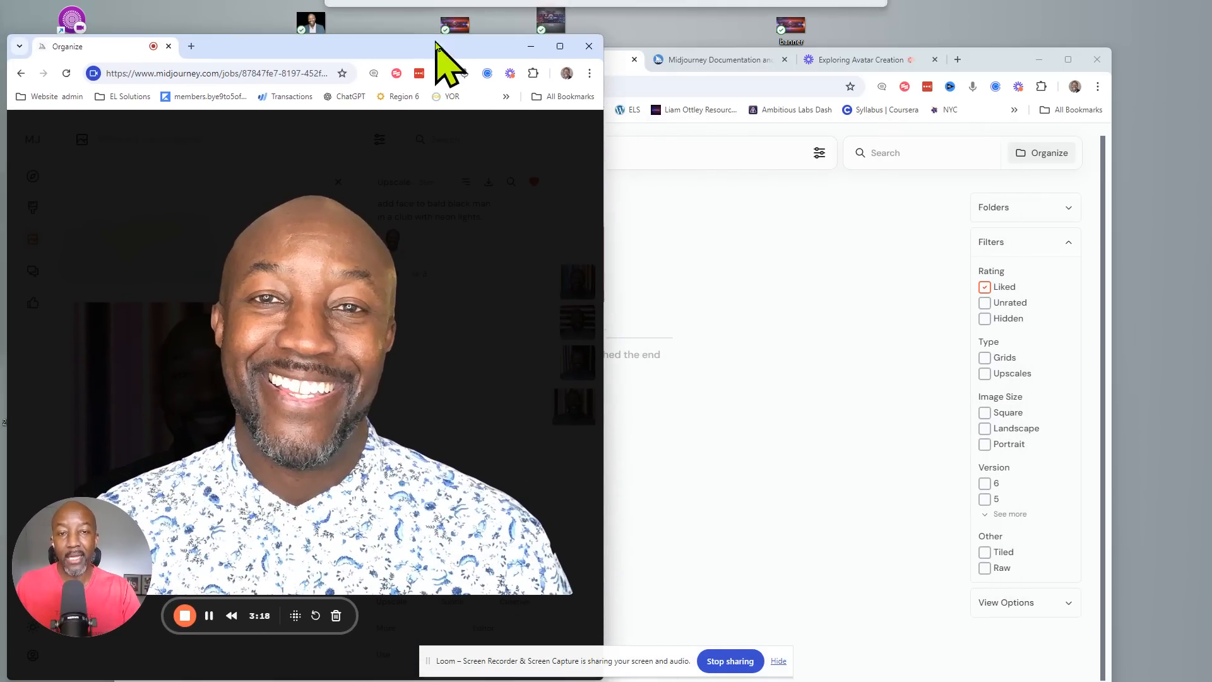
pyautogui.moveTo(1007, 65); pyautogui.dragTo(1060, 56)
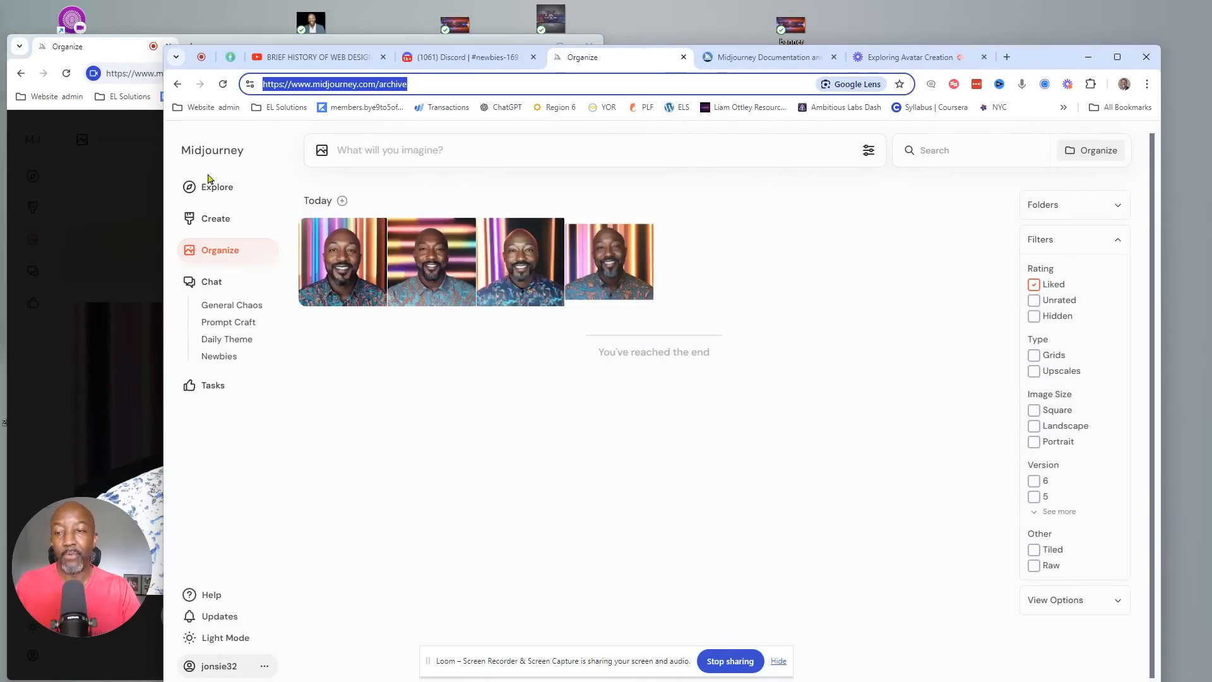
pyautogui.moveTo(162, 133); pyautogui.dragTo(605, 104)
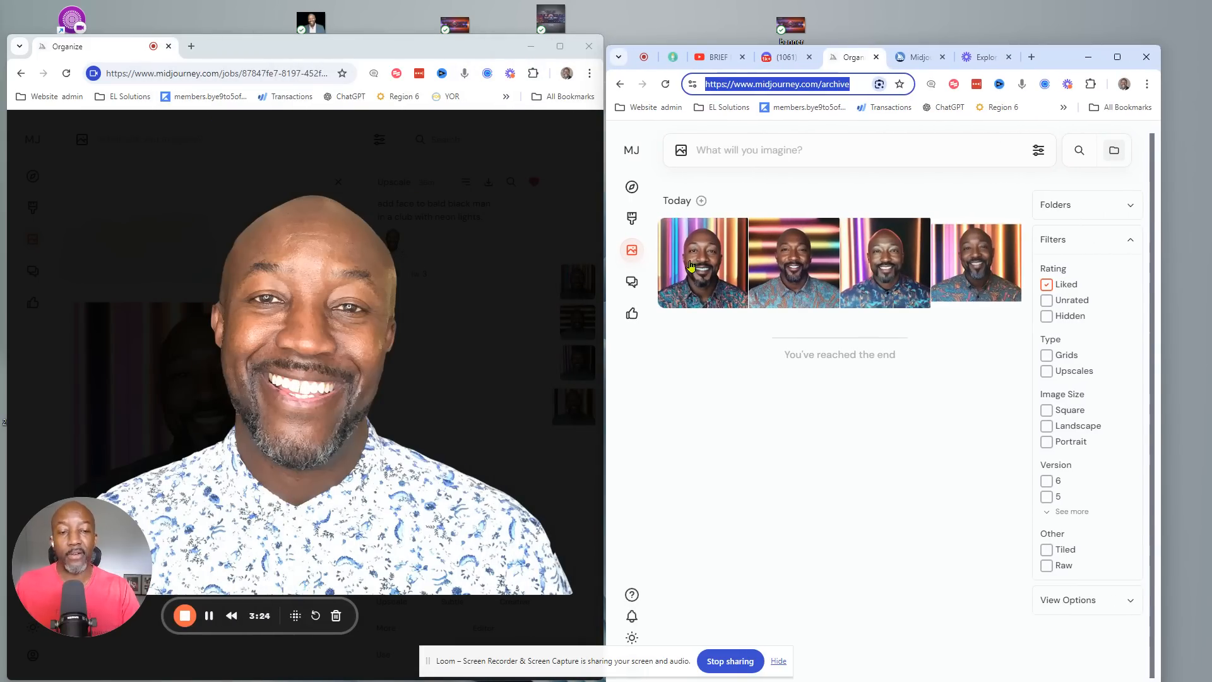
# - Enlarge the first liked image in the archive to compare it with the reference photo, then close the enlarged view
pyautogui.click(704, 277)
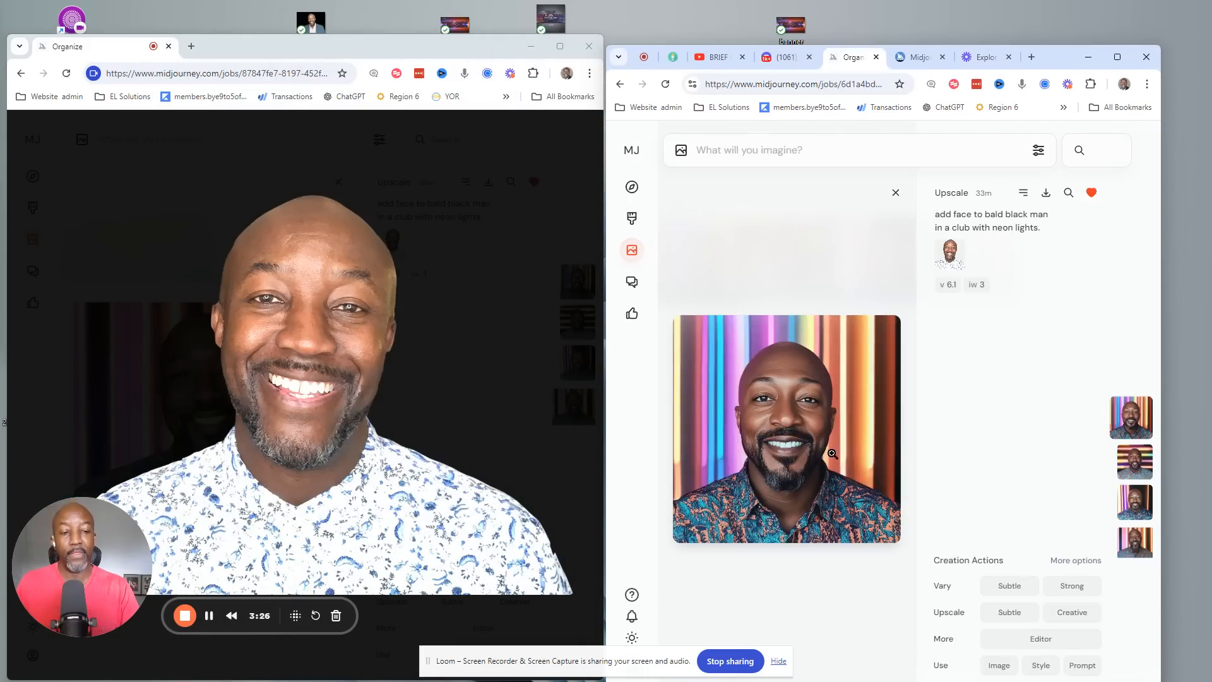
pyautogui.click(798, 396)
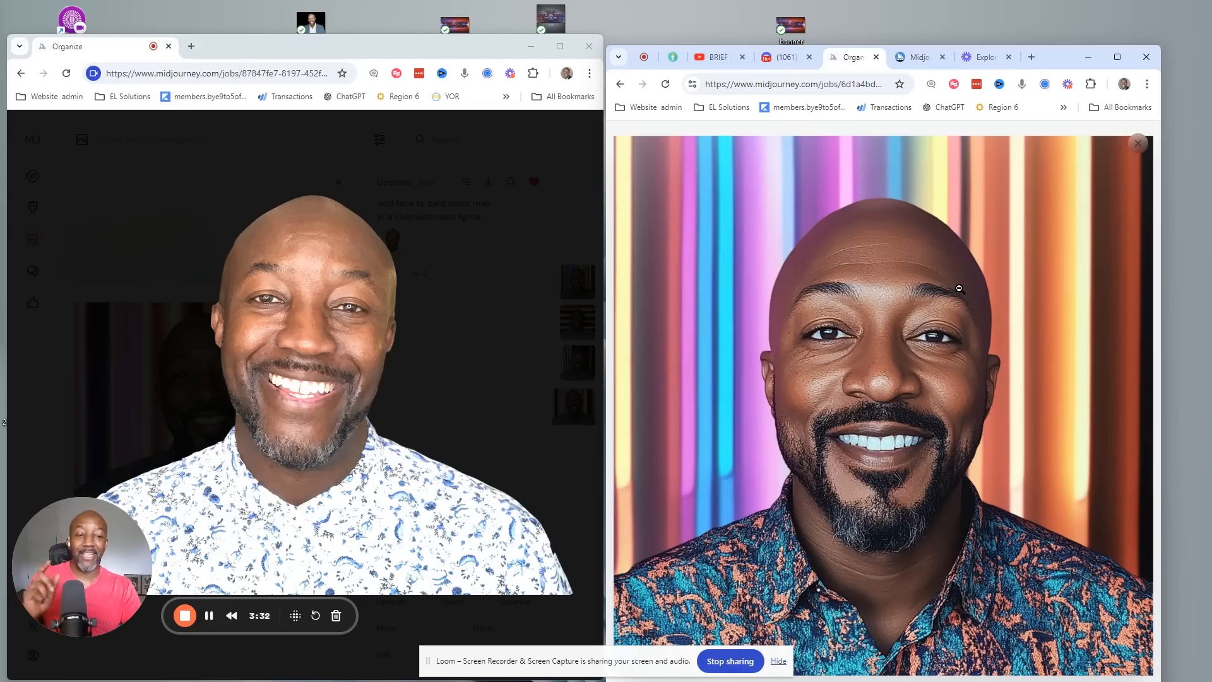
pyautogui.click(778, 661)
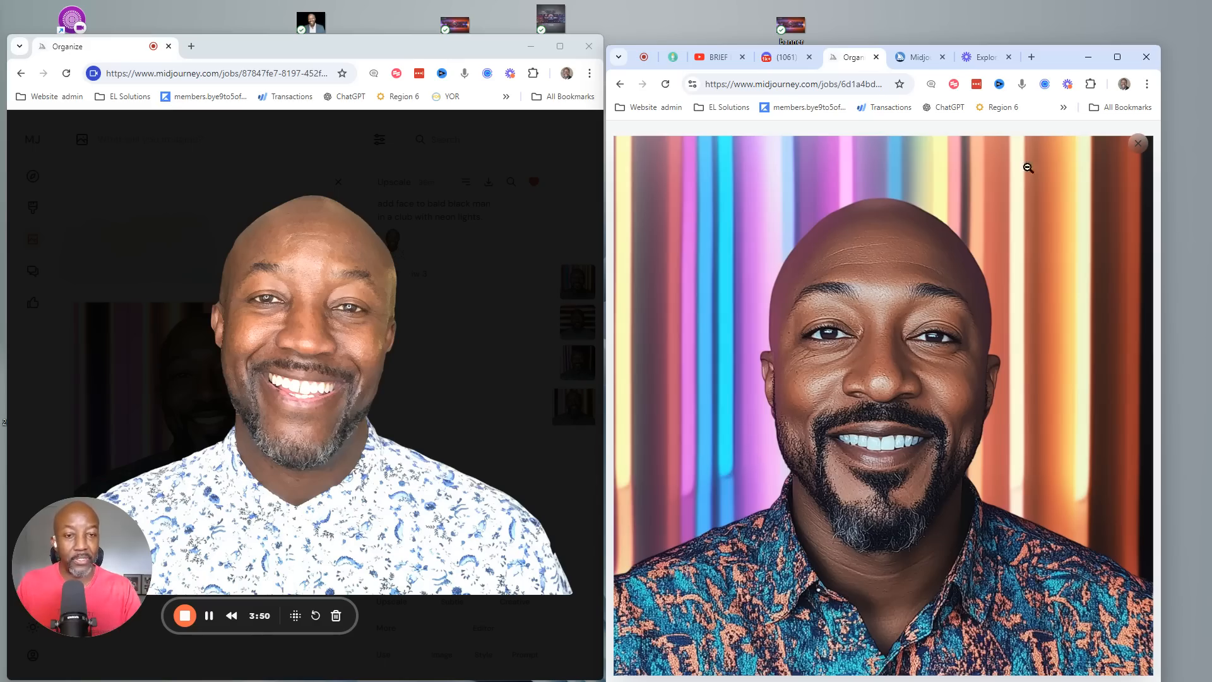
pyautogui.click(1139, 144)
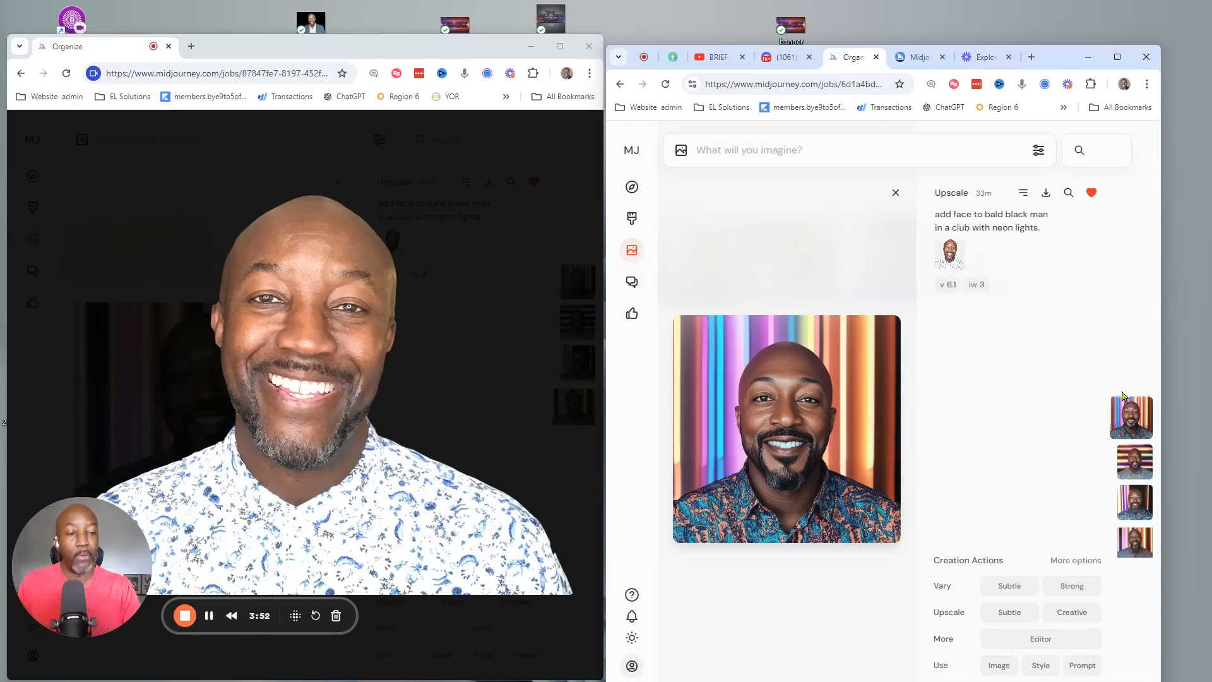
# - Enlarge the second liked image, with the horizontal neon streaks, to compare it with the reference photo, then close it
pyautogui.click(1133, 465)
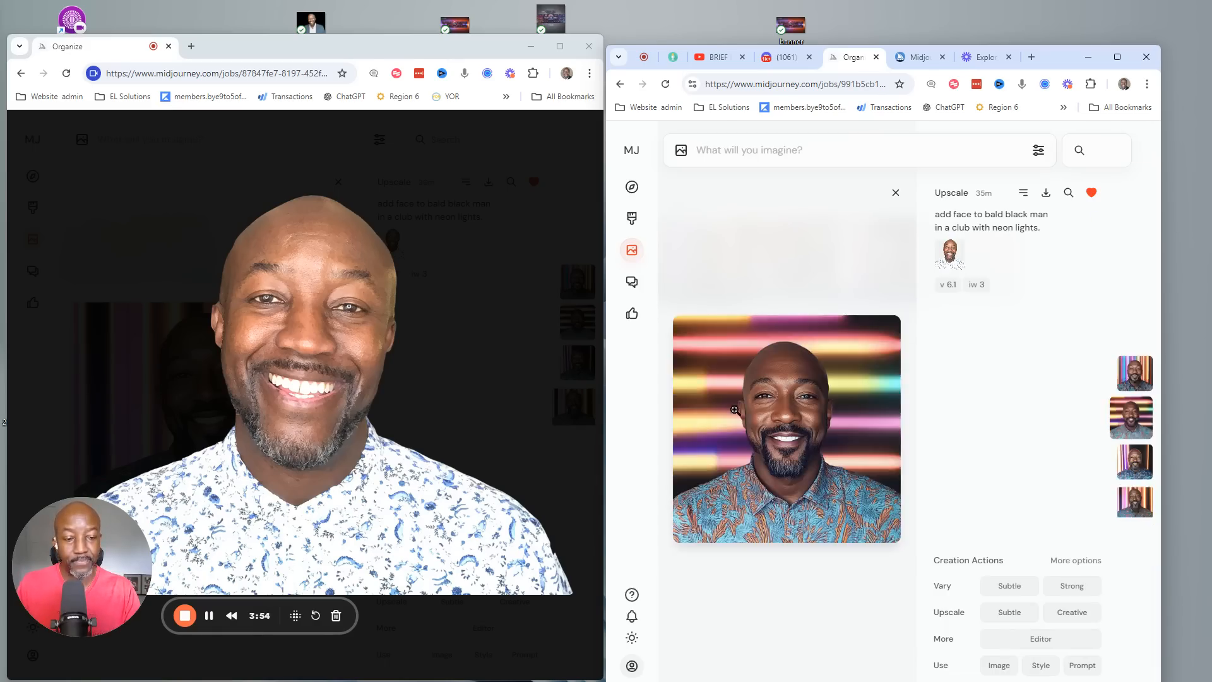
pyautogui.click(760, 412)
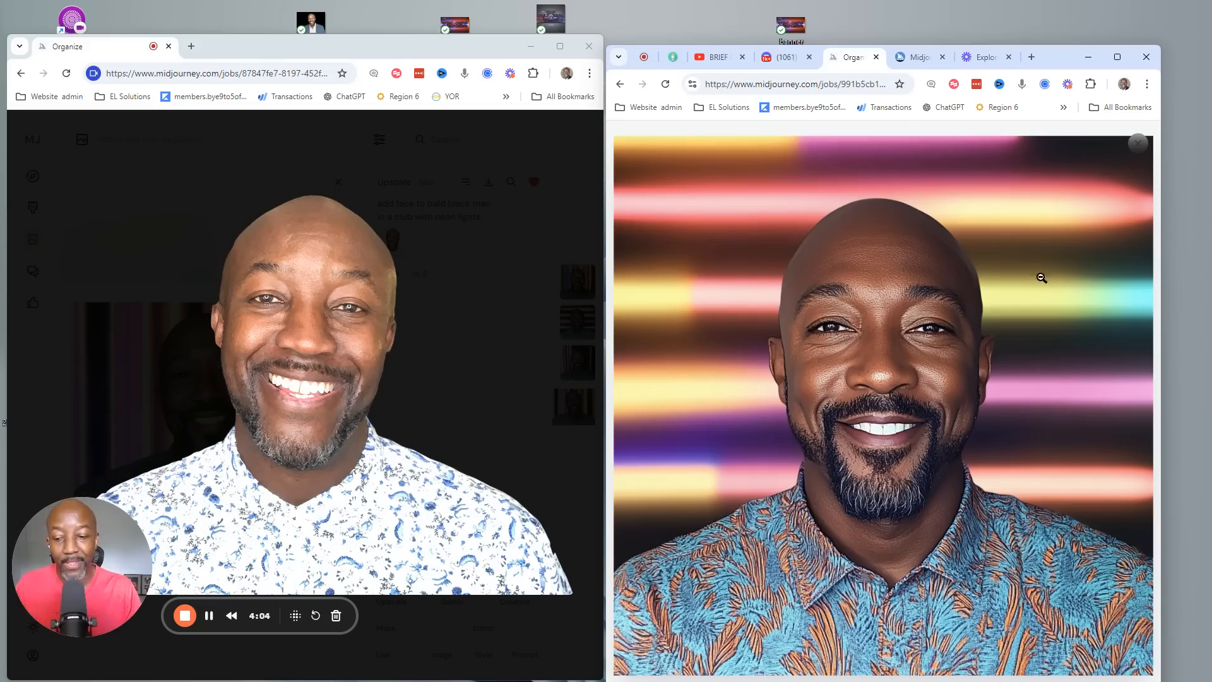
pyautogui.click(95, 615)
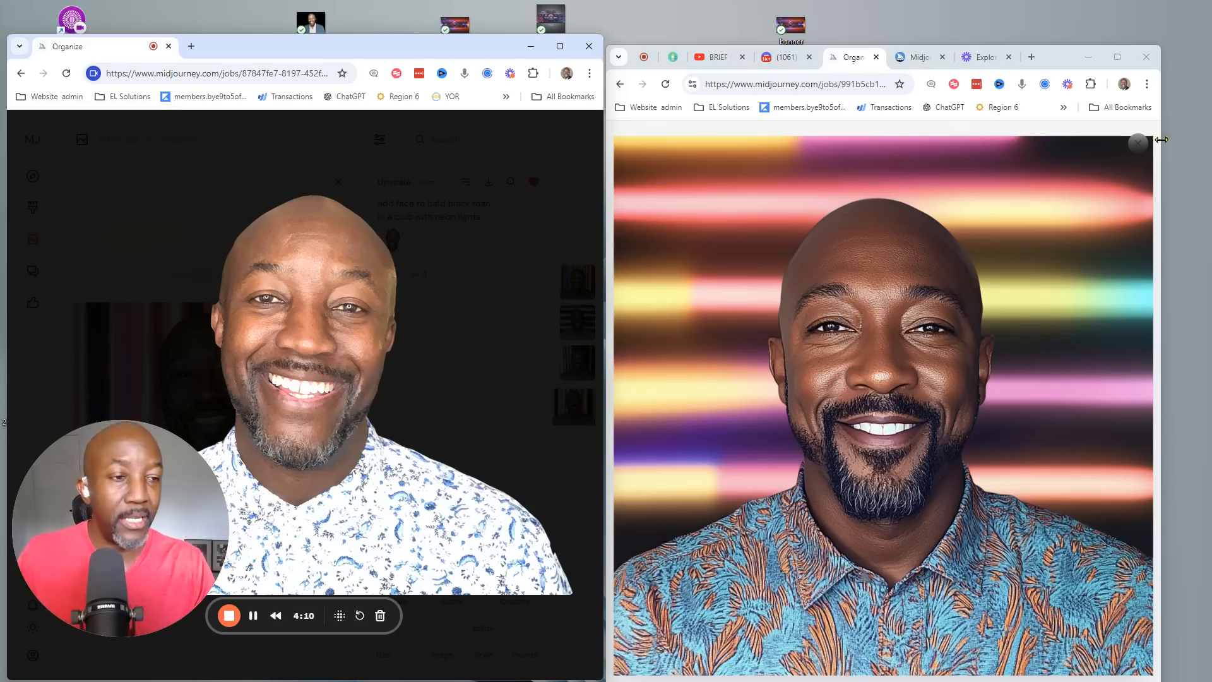
pyautogui.click(1136, 144)
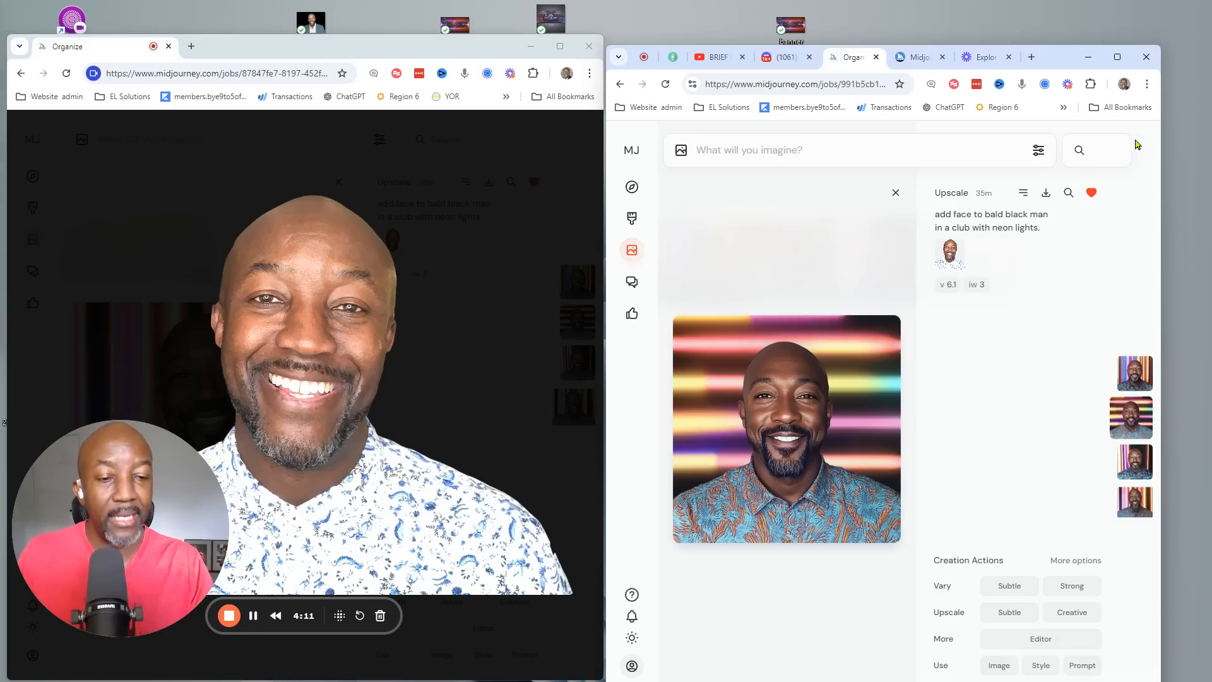
# - View the third and fourth liked images enlarged, one after the other, to compare each with the reference photo
pyautogui.click(1130, 465)
pyautogui.click(753, 398)
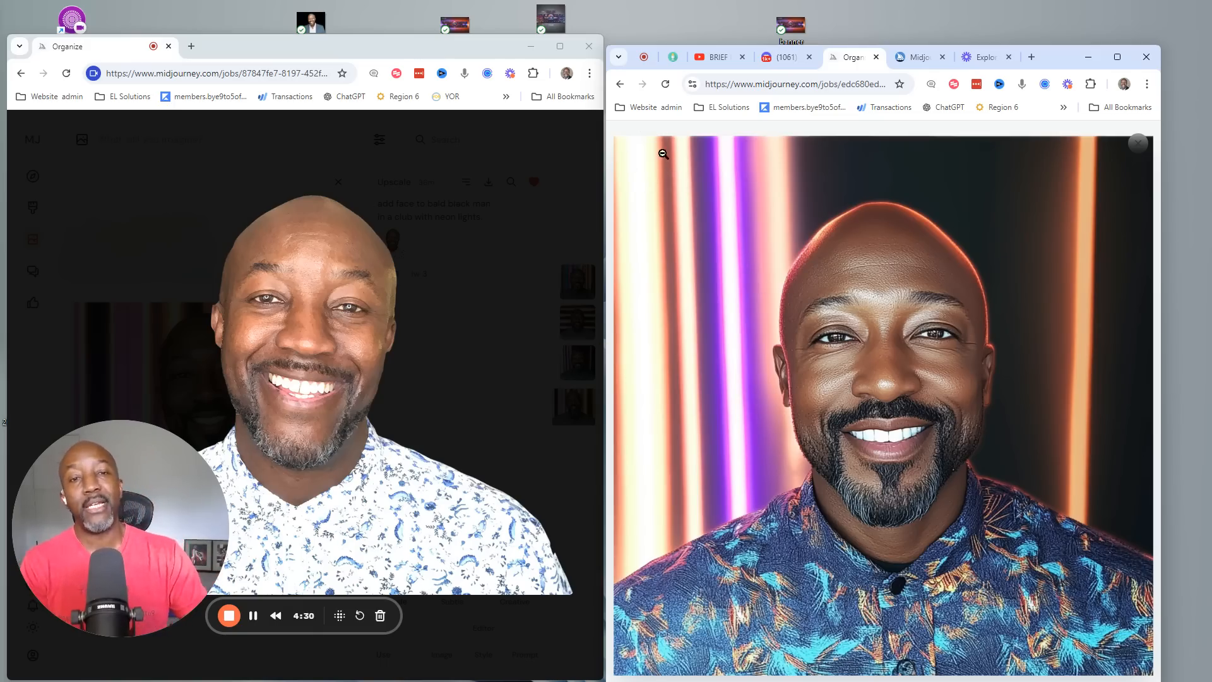
pyautogui.click(1138, 144)
pyautogui.click(1145, 467)
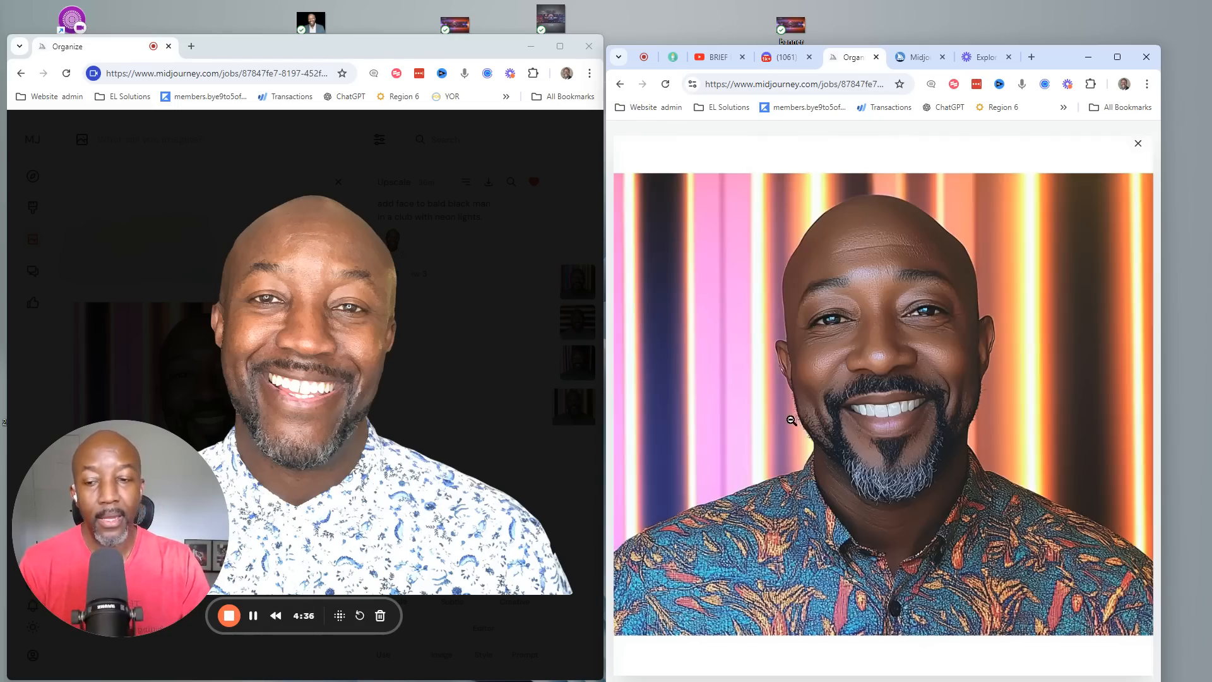
pyautogui.click(794, 417)
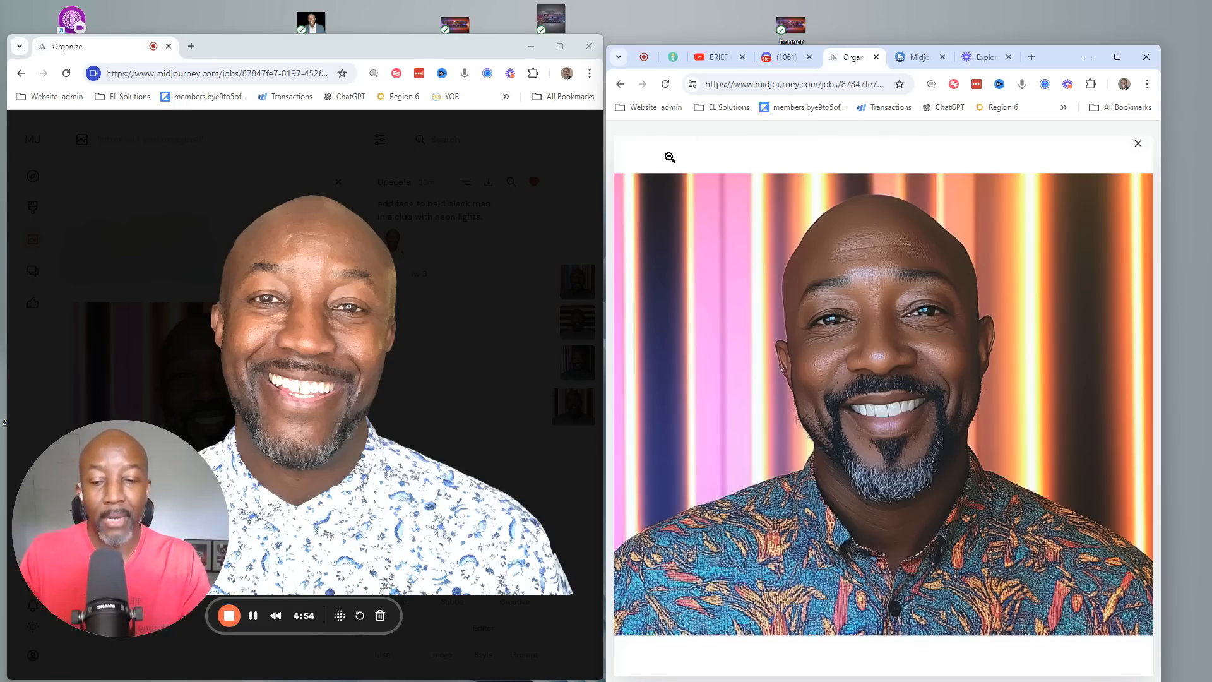
pyautogui.click(1138, 143)
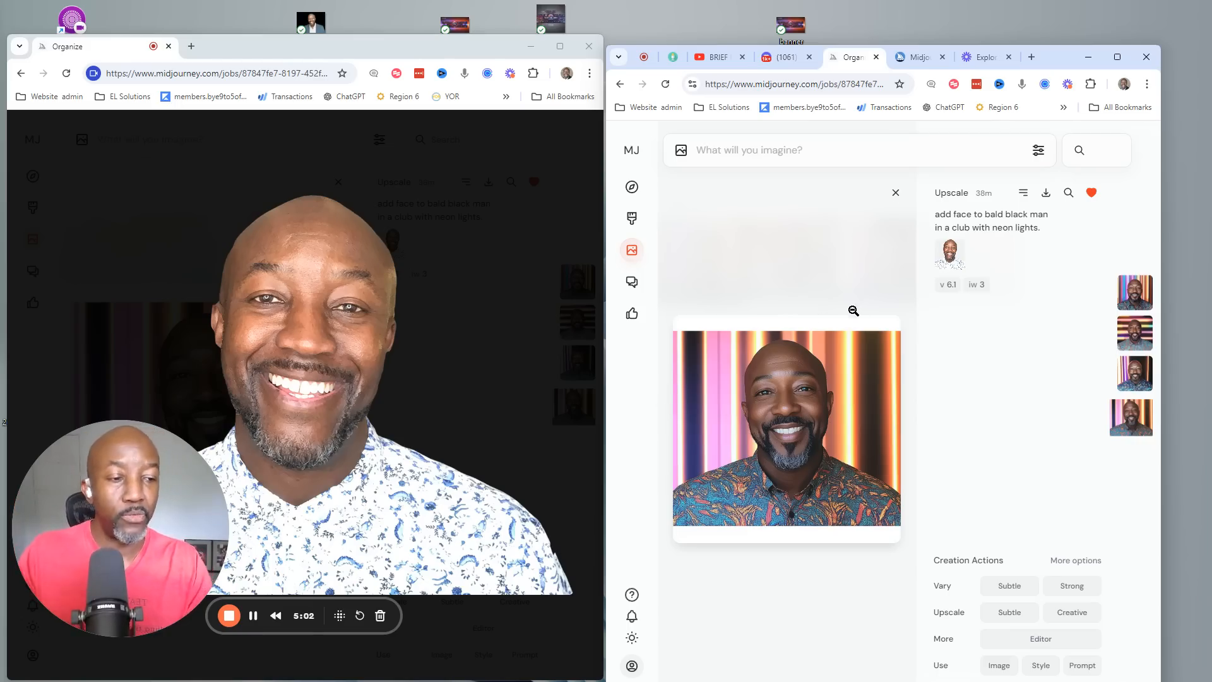
# - Revisit the first and second liked images at enlarged size, returning to the archive between them
pyautogui.click(1129, 299)
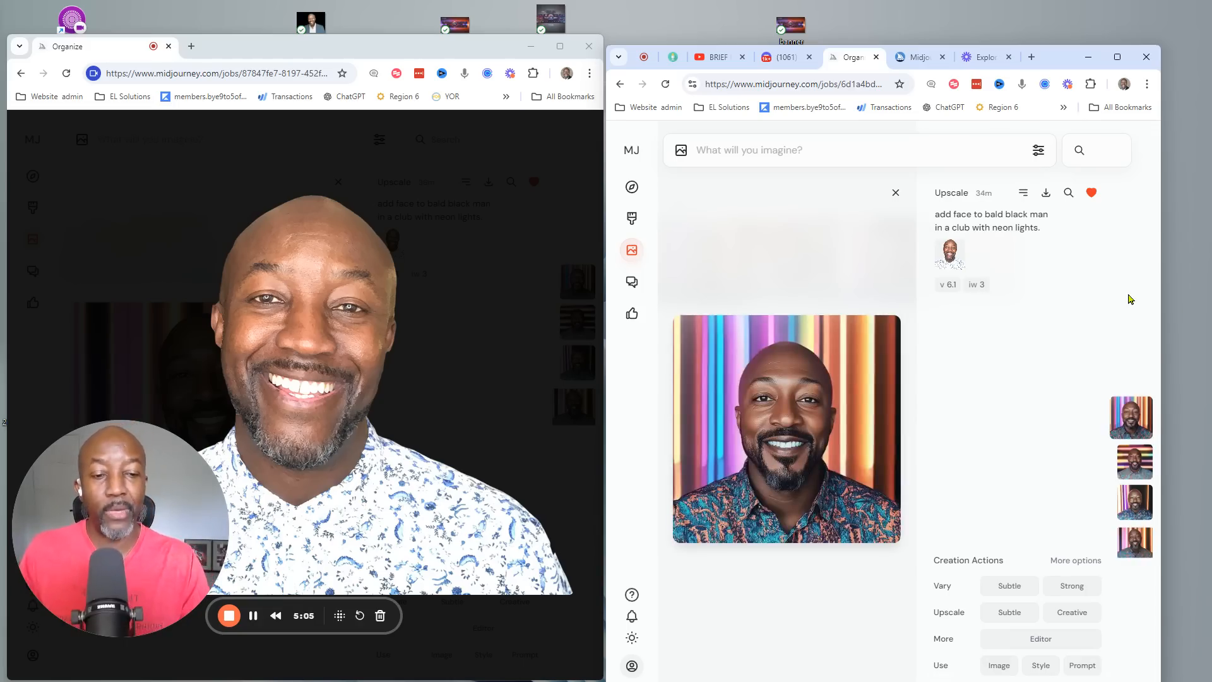
pyautogui.click(834, 400)
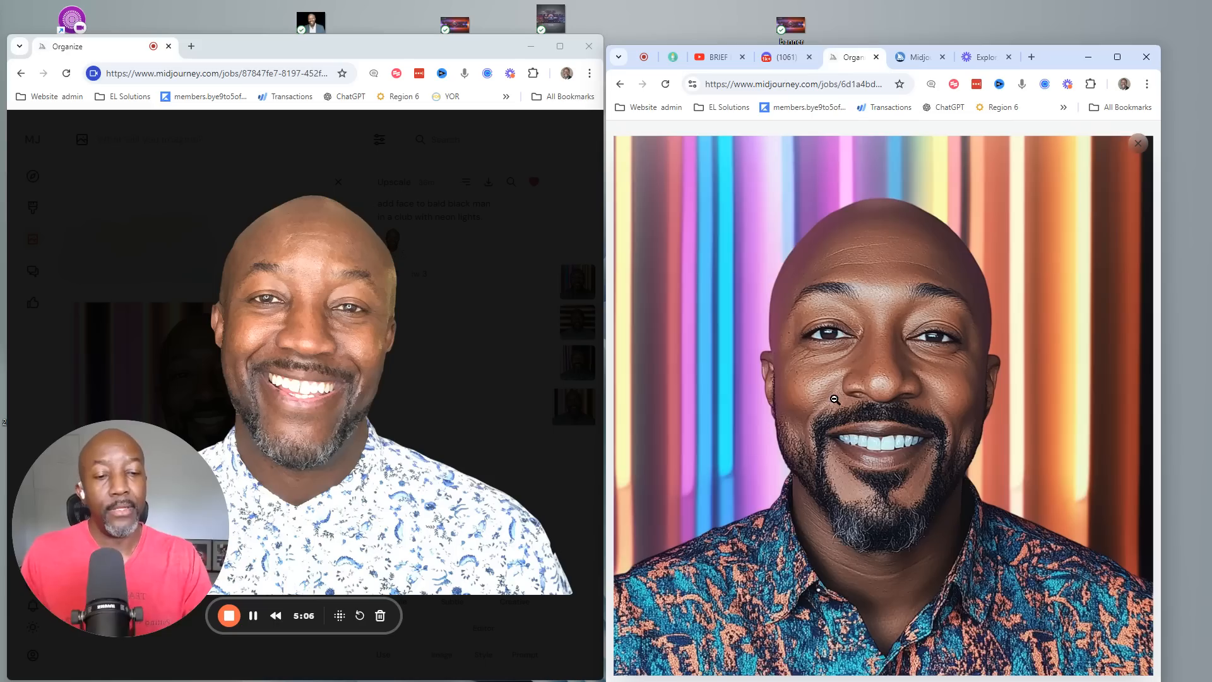
pyautogui.click(620, 87)
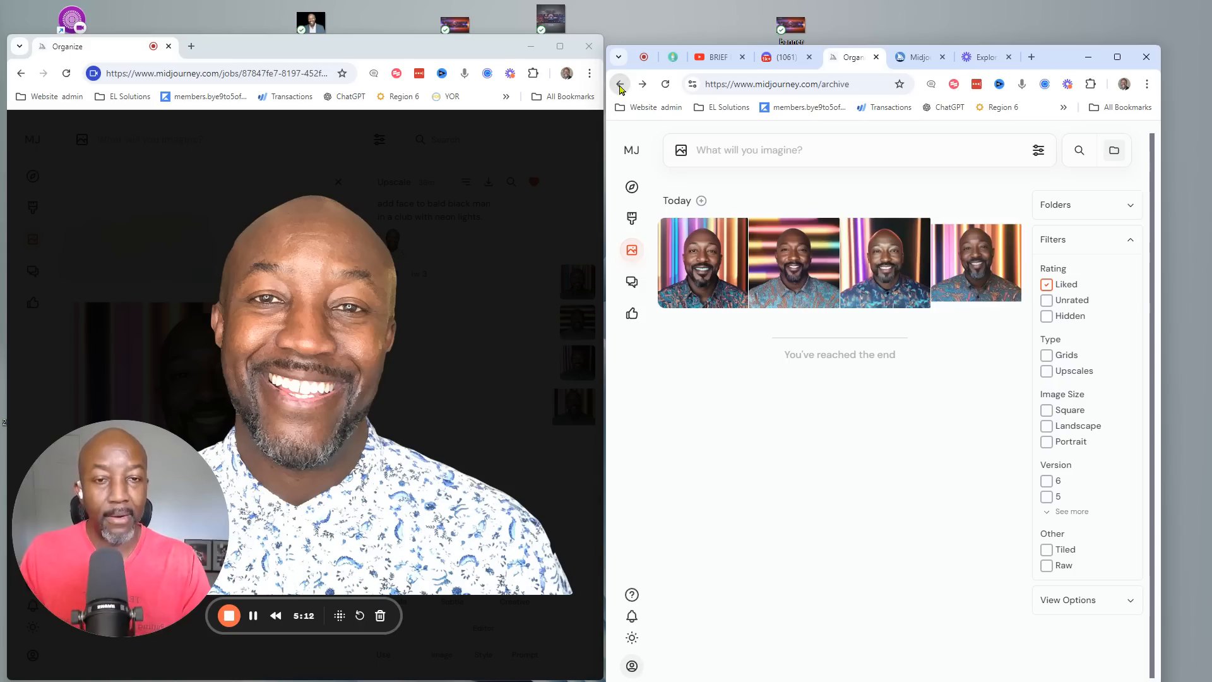
pyautogui.click(786, 280)
pyautogui.click(824, 449)
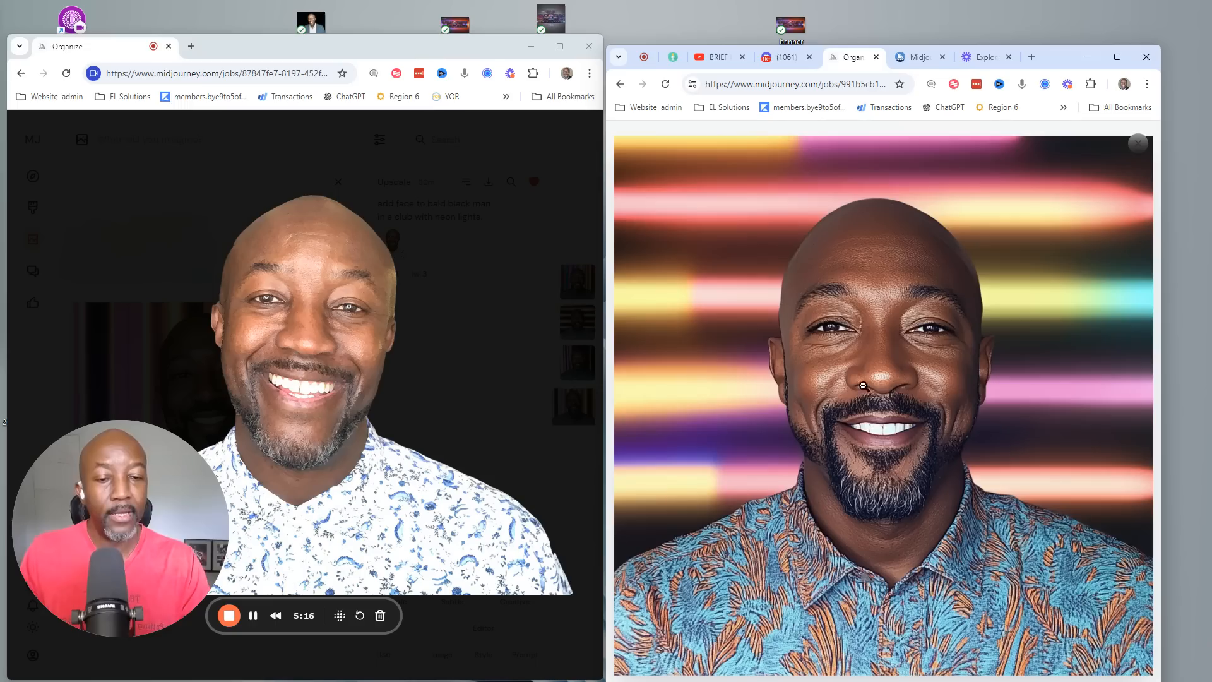
pyautogui.click(1138, 143)
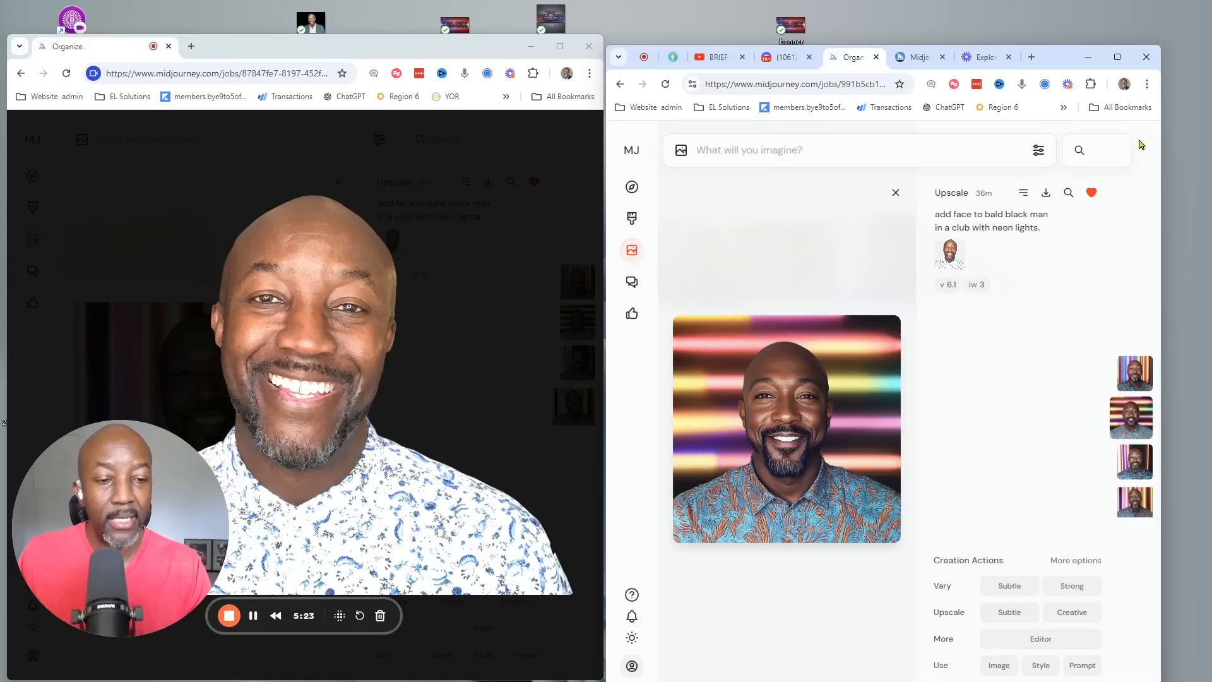
# - Revisit the third and fourth liked images at enlarged size, leaving the fourth one open beside the reference photo
pyautogui.click(1137, 468)
pyautogui.click(806, 429)
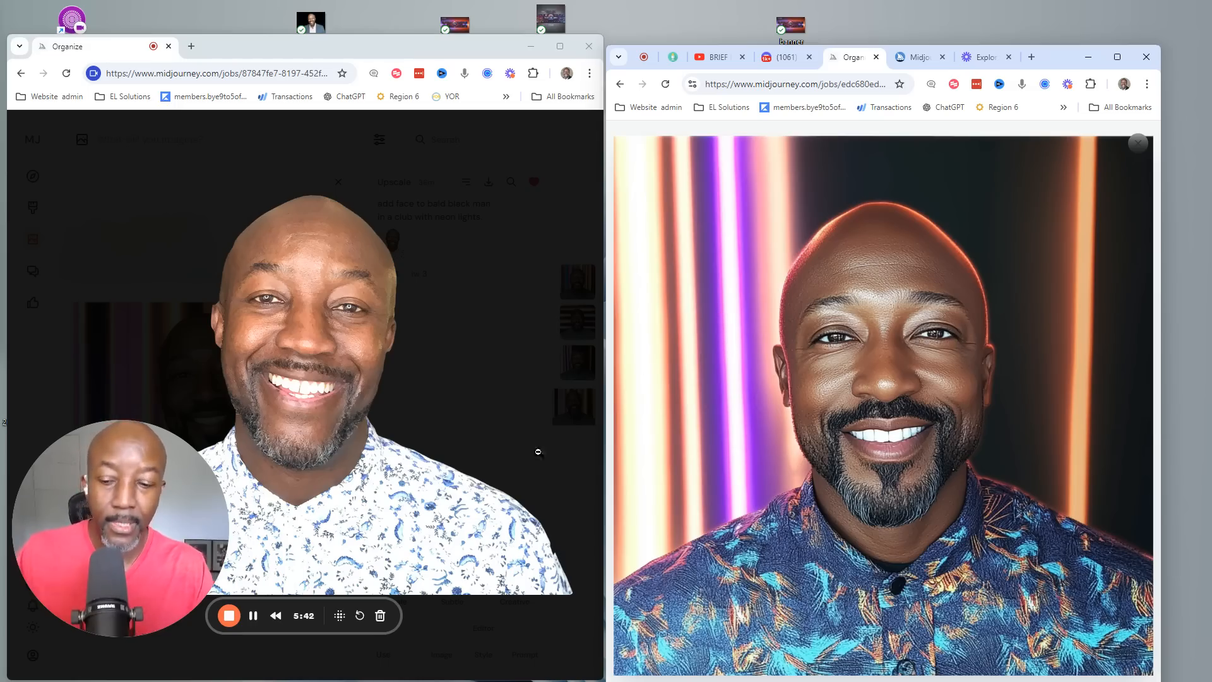
pyautogui.click(1138, 144)
pyautogui.click(1135, 462)
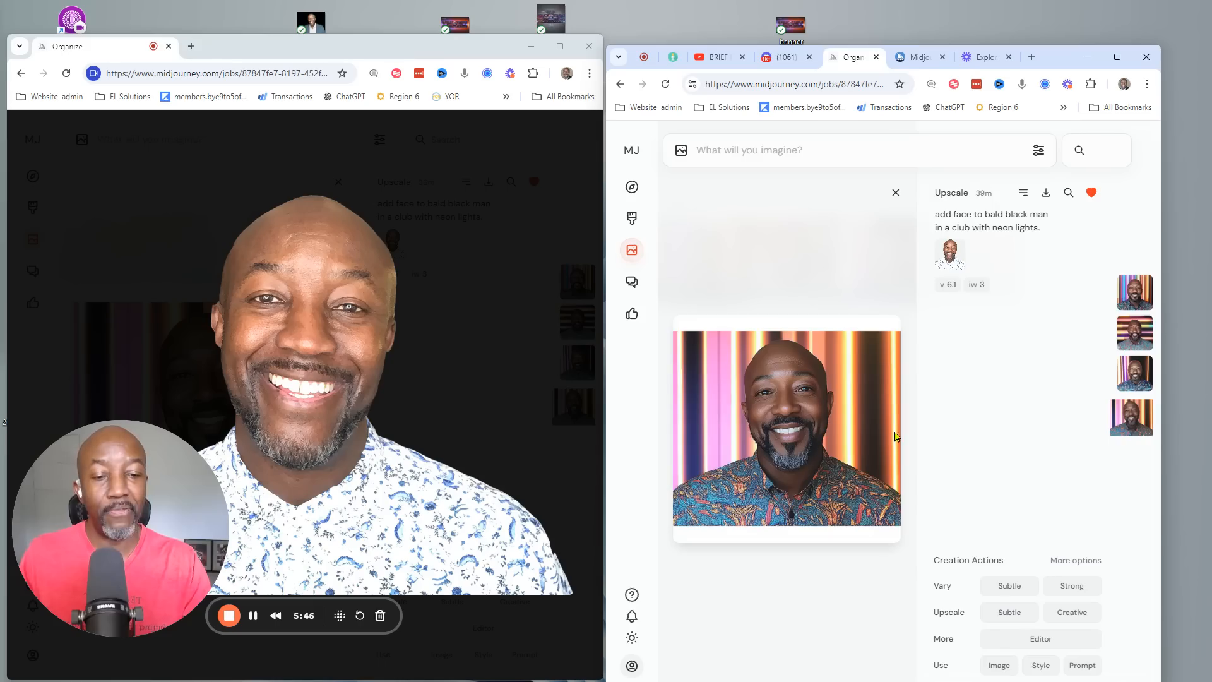
pyautogui.click(820, 429)
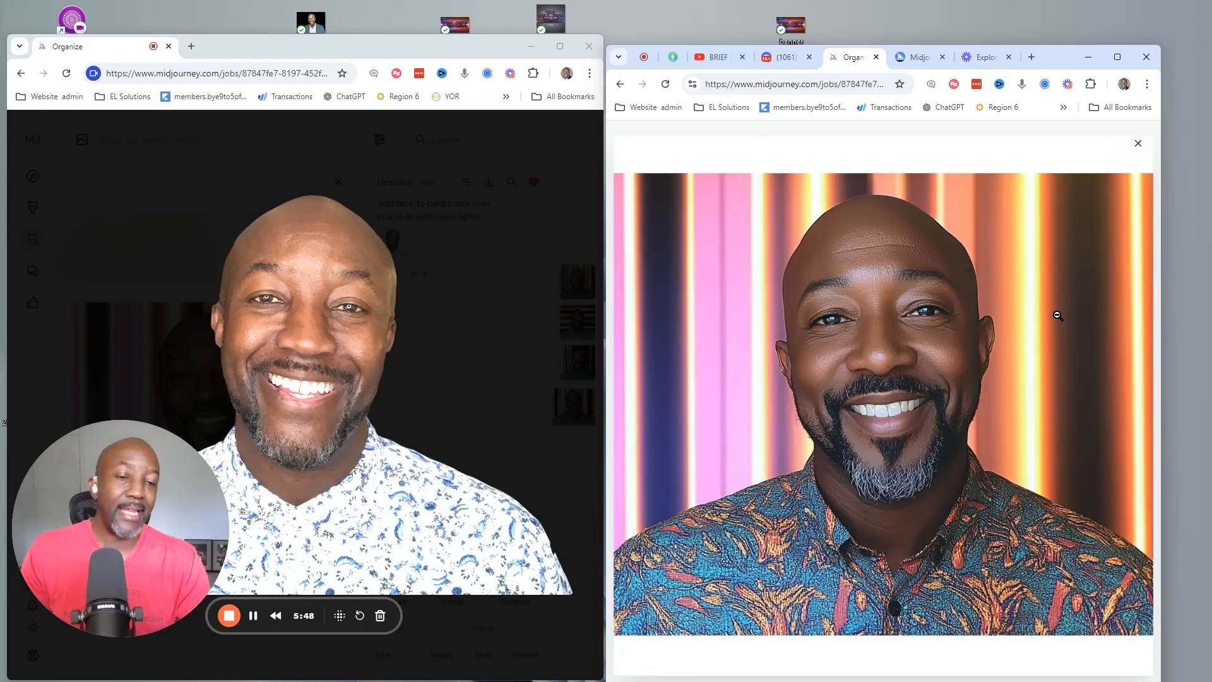